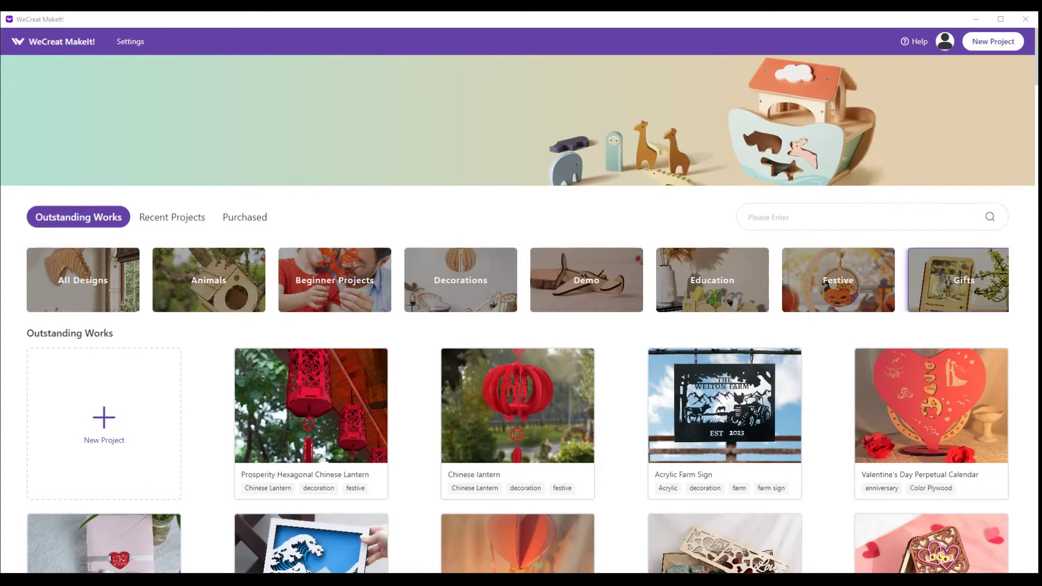
# Maximize the WeCreat MakeIt window with Super+Up so the home gallery fills the screen
pyautogui.press('super+Up')
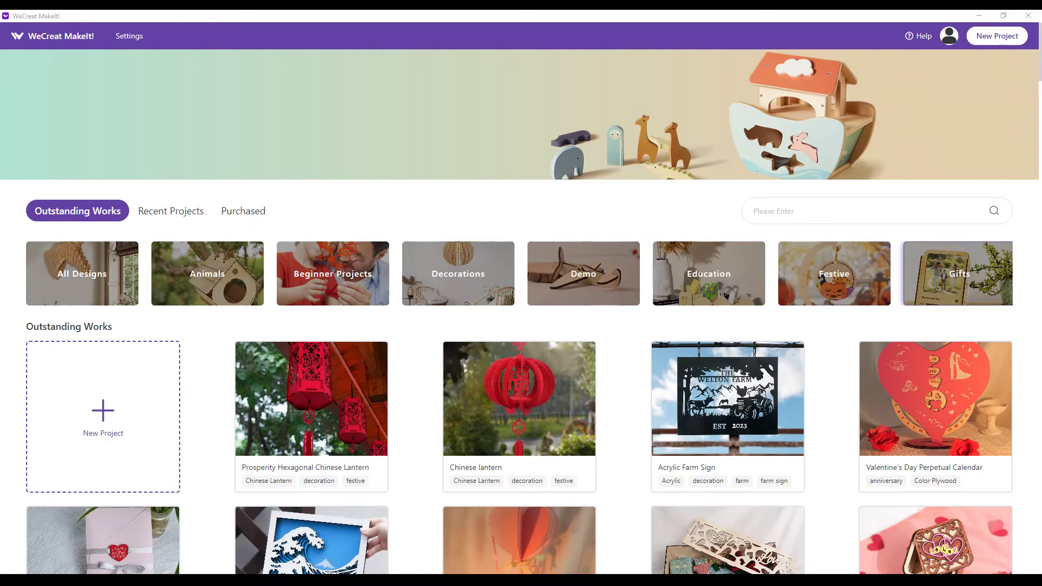
# Create a new Untitled project showing the camera image on a 3mm Wood - Basswood canvas
pyautogui.click(107, 415)
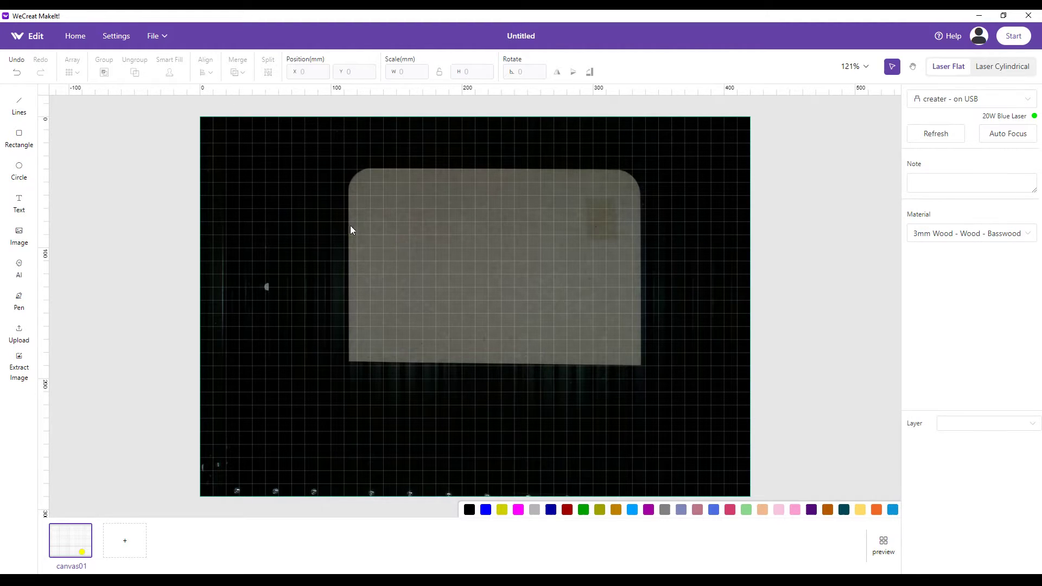
pyautogui.rightClick(316, 227)
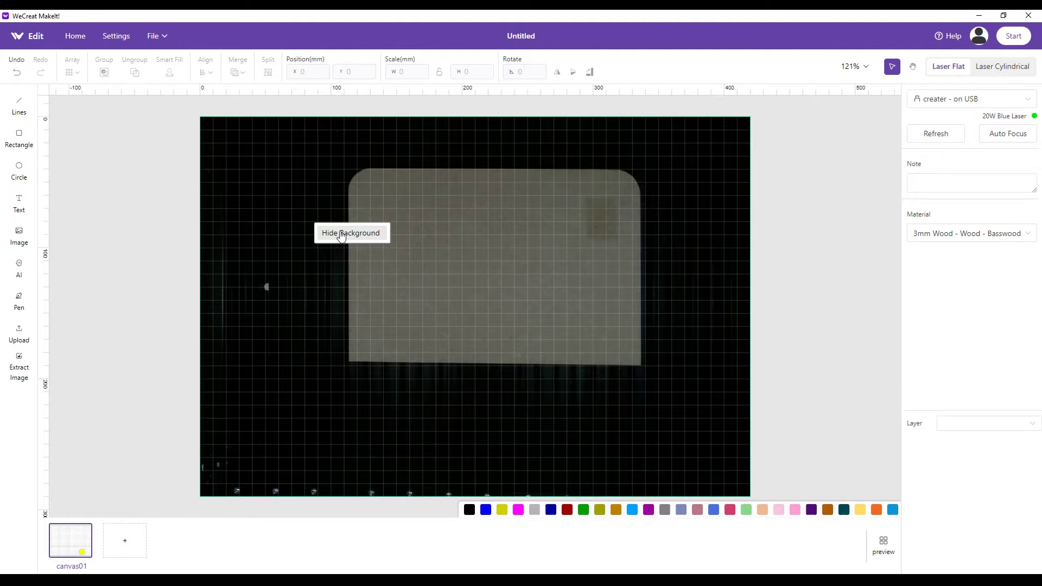
# Toggle the camera background hidden, shown, then hidden again, leaving only the blank grid
pyautogui.click(340, 235)
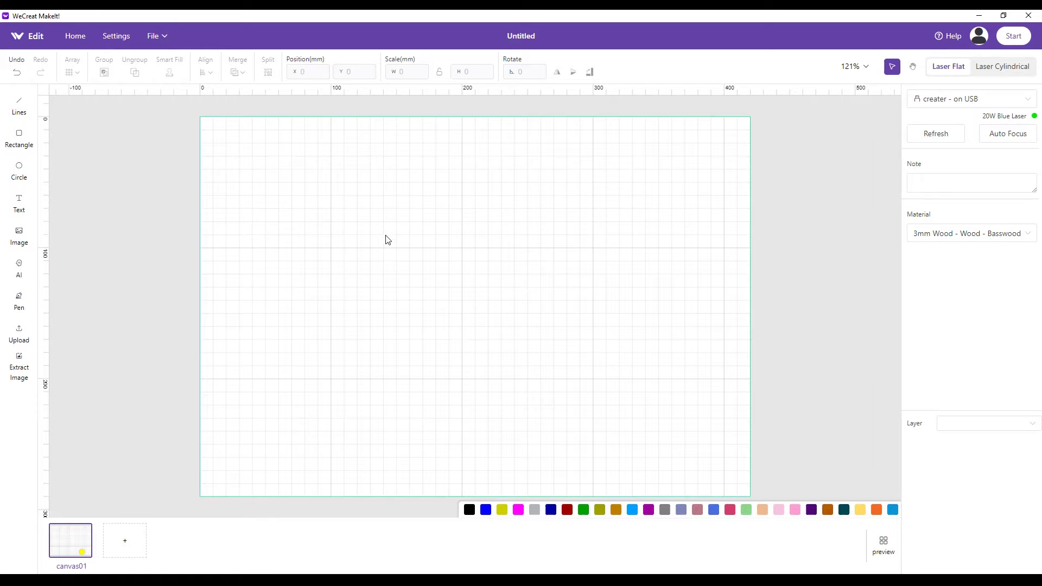
pyautogui.rightClick(357, 216)
pyautogui.click(382, 224)
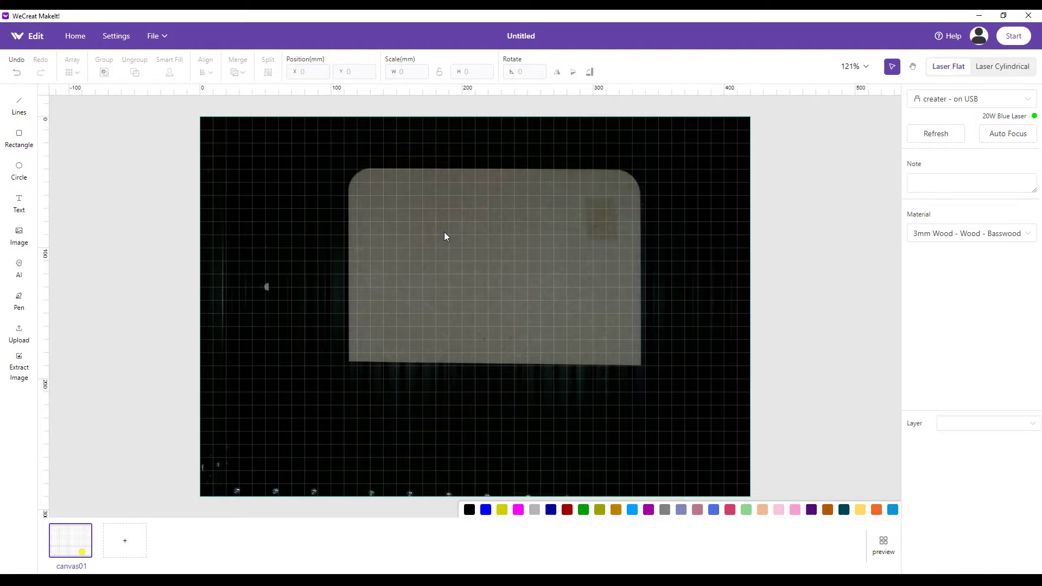
pyautogui.rightClick(409, 220)
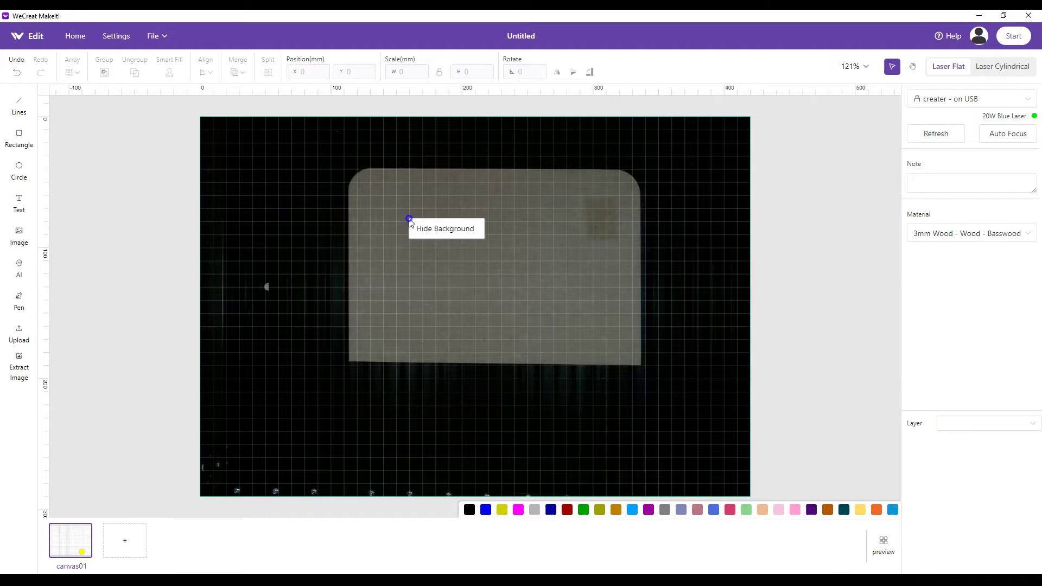
pyautogui.click(438, 229)
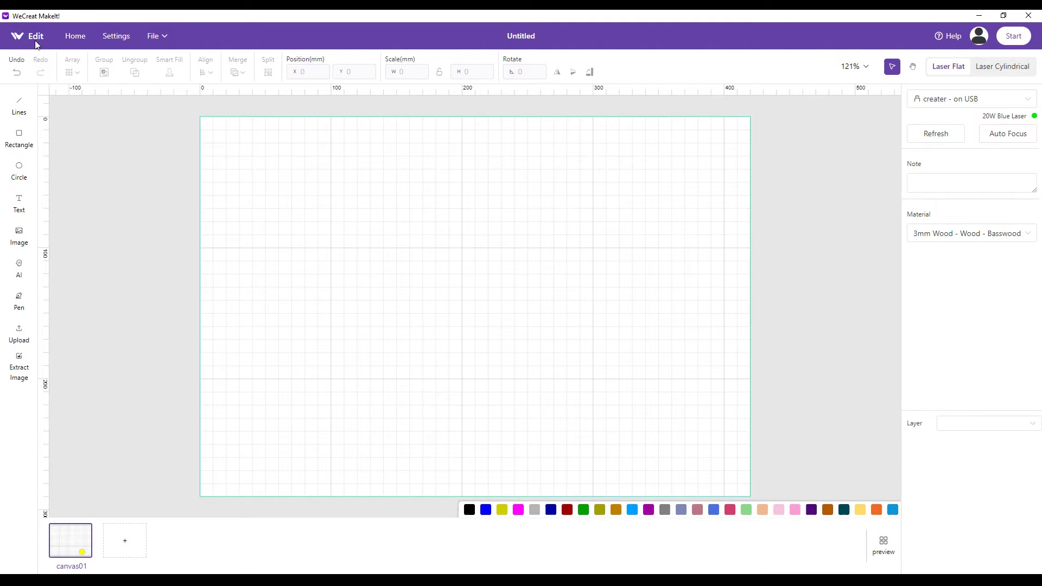
pyautogui.click(77, 41)
# Scroll the home gallery back to the Outstanding Works banner, then start a new blank project
pyautogui.scroll(-10, 217, 146)
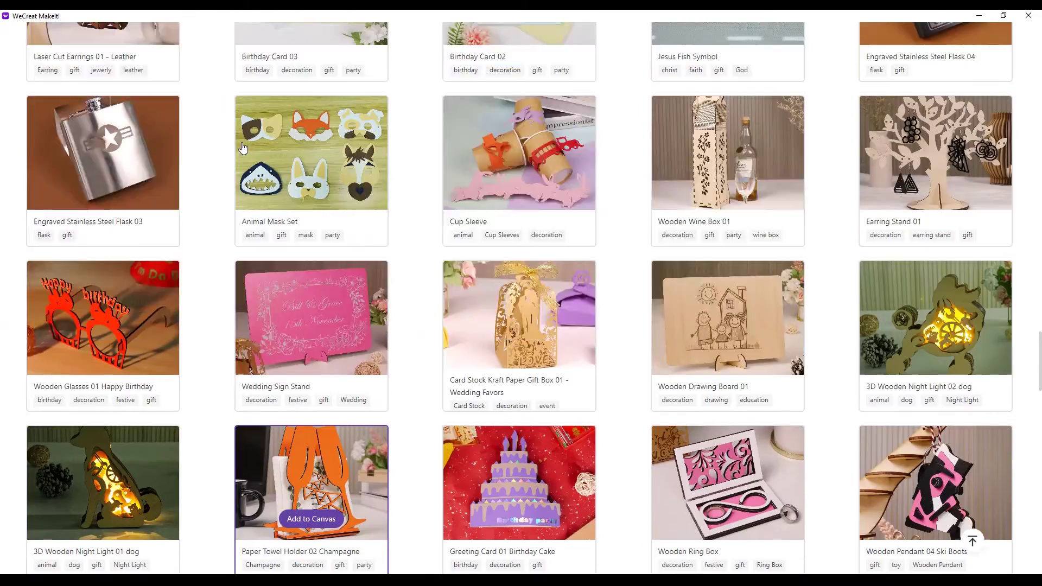
pyautogui.scroll(10, 243, 148)
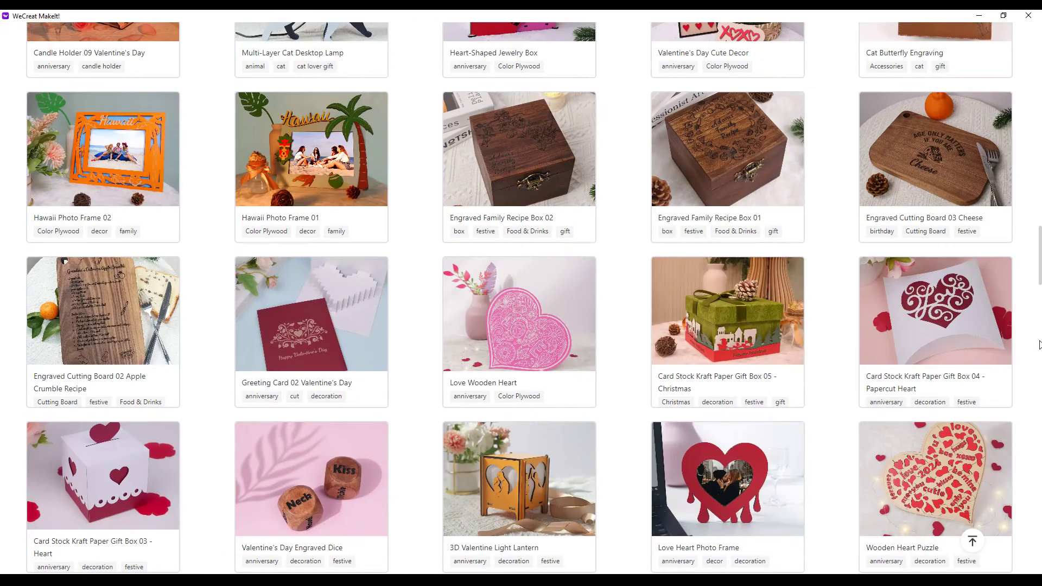
pyautogui.scroll(10, 944, 205)
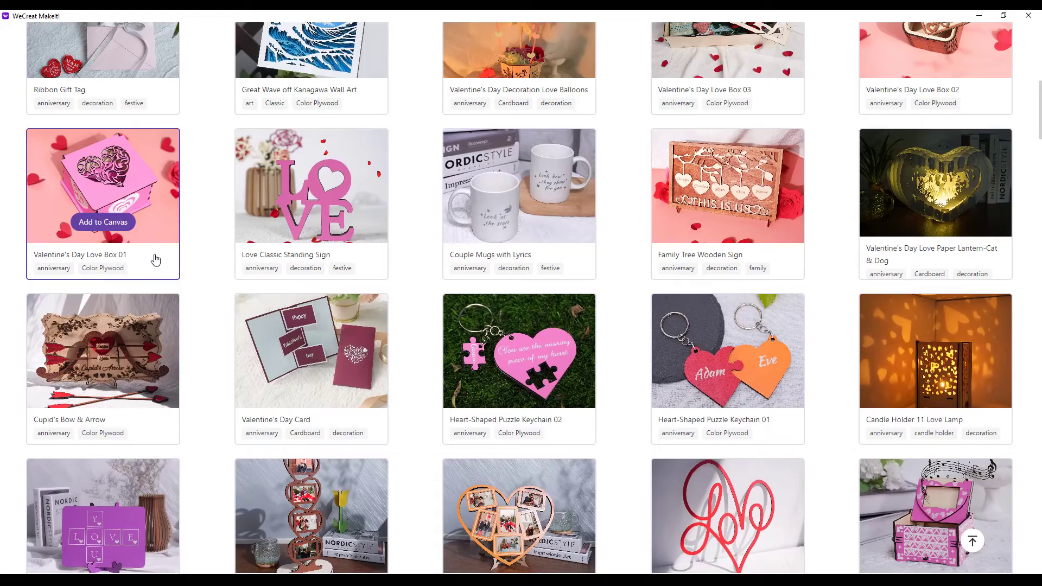
pyautogui.scroll(10, 458, 278)
pyautogui.scroll(-5, 457, 278)
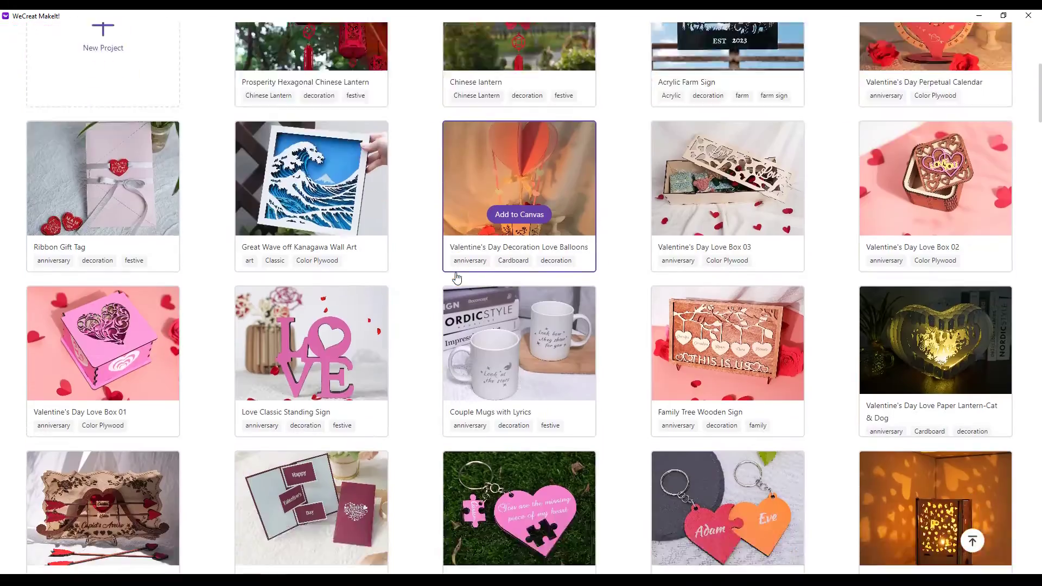
pyautogui.scroll(5, 457, 278)
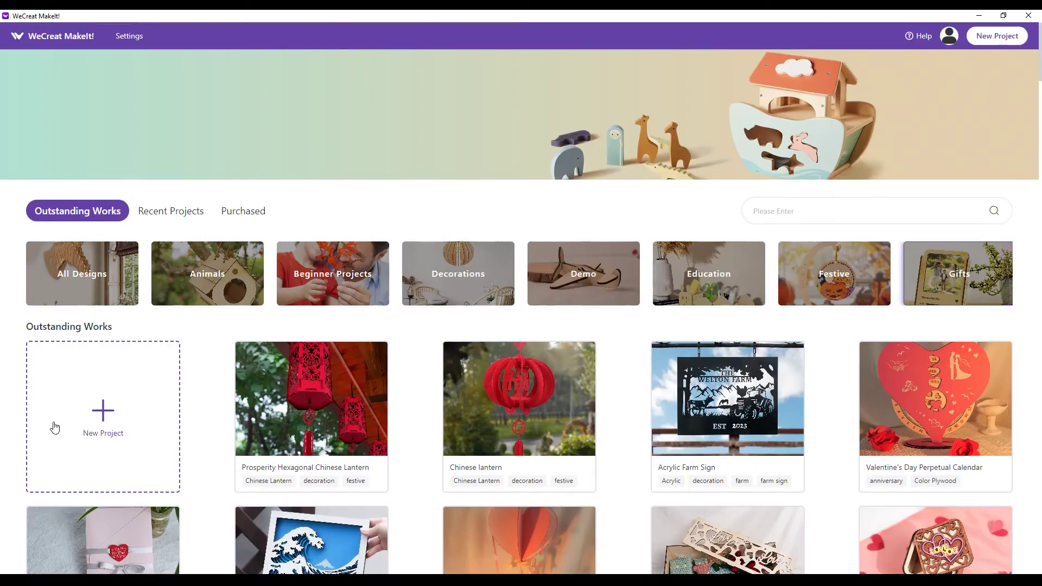
pyautogui.click(103, 410)
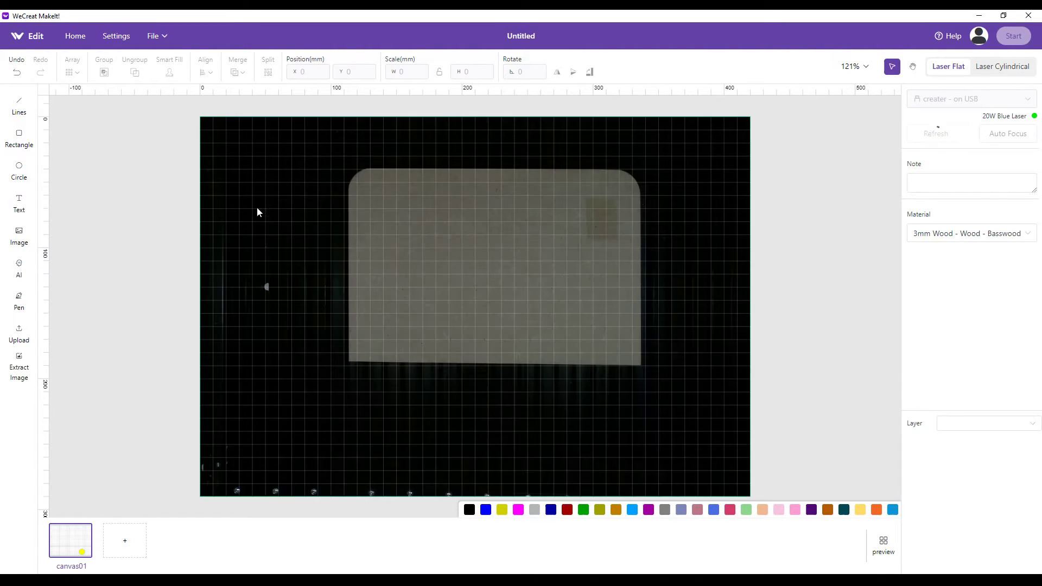
# Hide the camera background on the new Untitled canvas
pyautogui.click(383, 242)
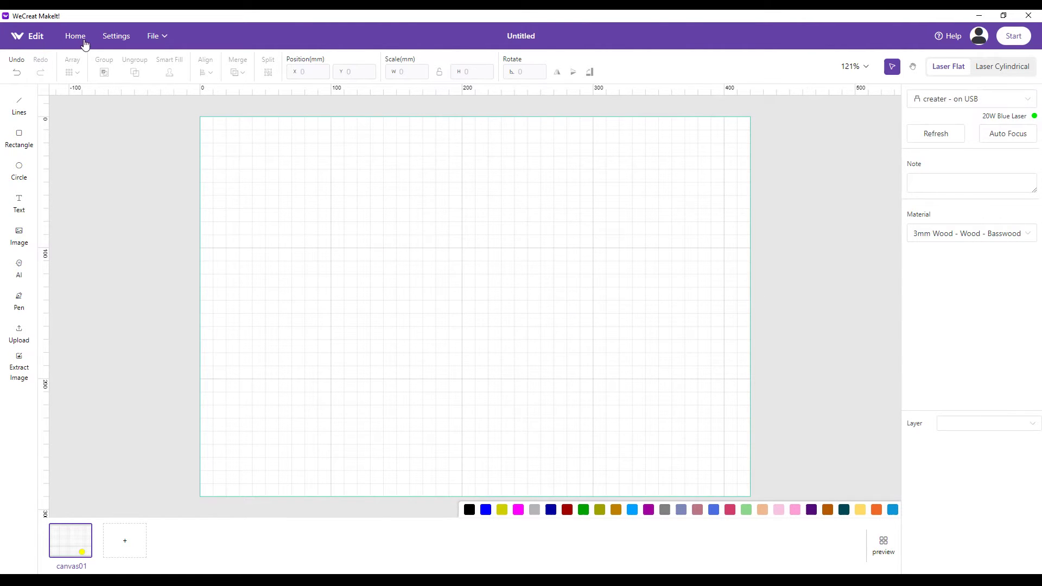
pyautogui.click(114, 38)
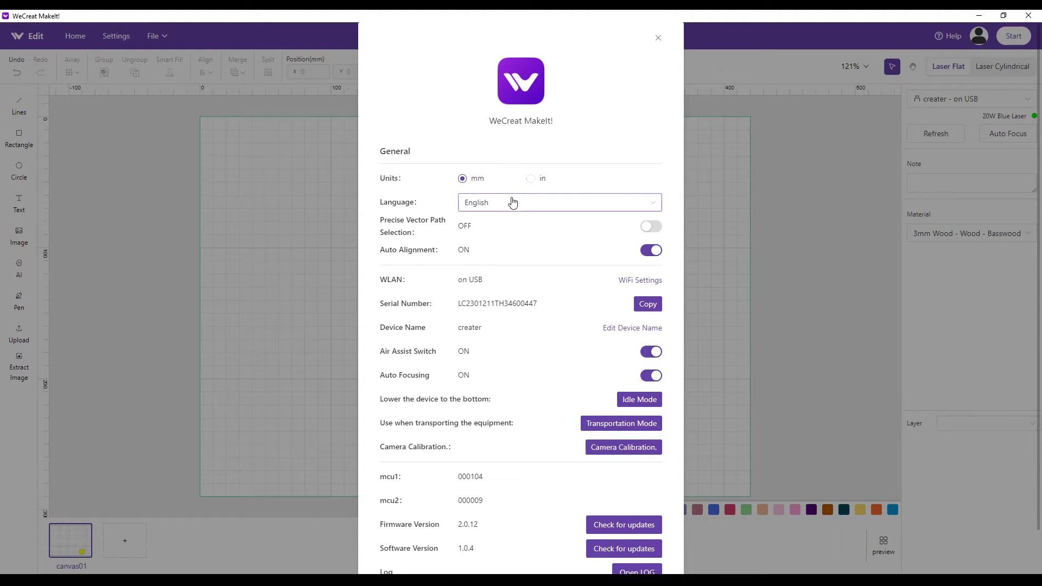
# Show the language choices in General settings: English, Simplified Chinese, Deutsch and Français
pyautogui.click(653, 207)
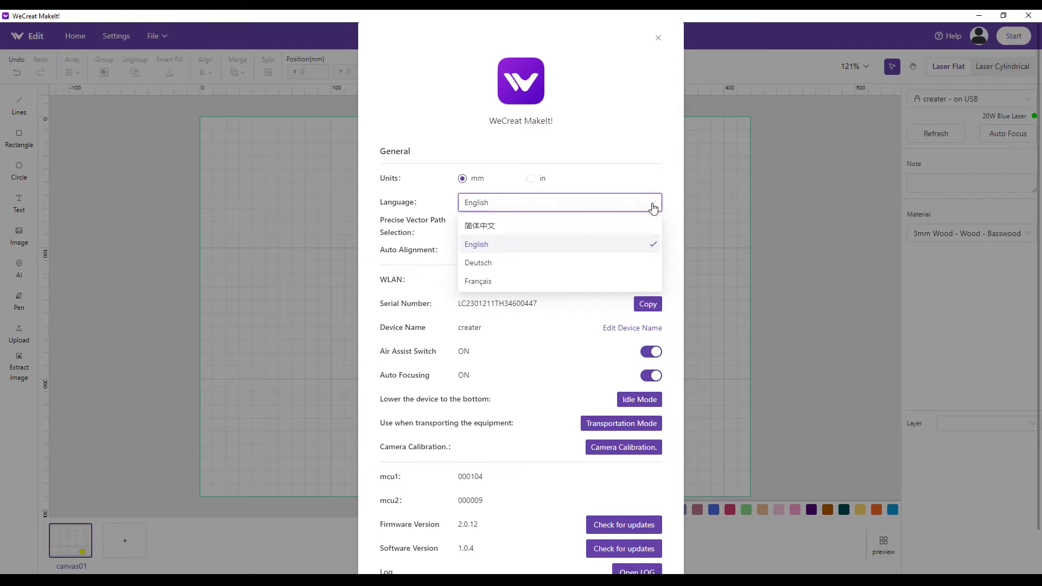
pyautogui.click(497, 206)
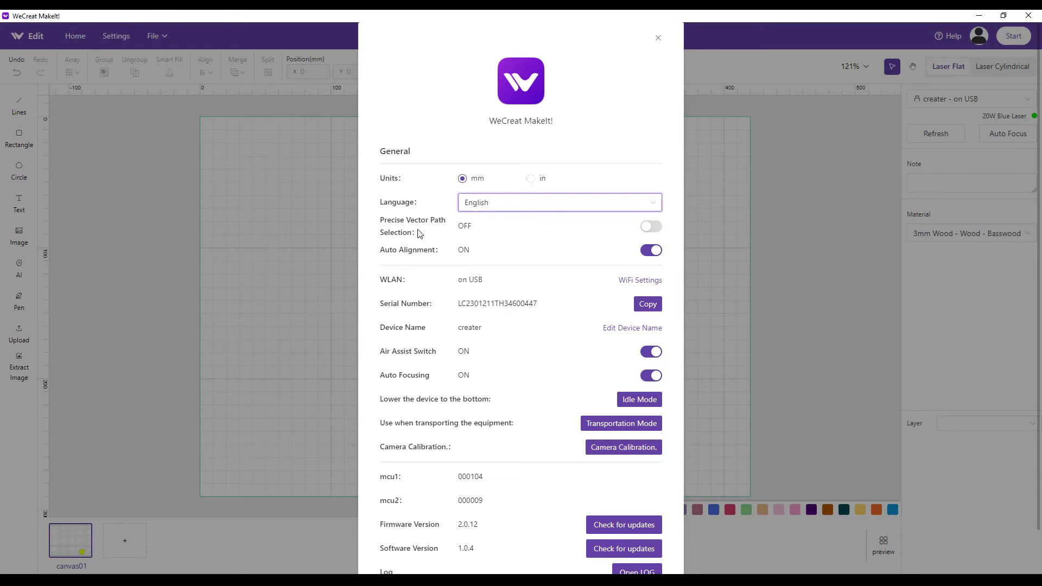
pyautogui.click(652, 227)
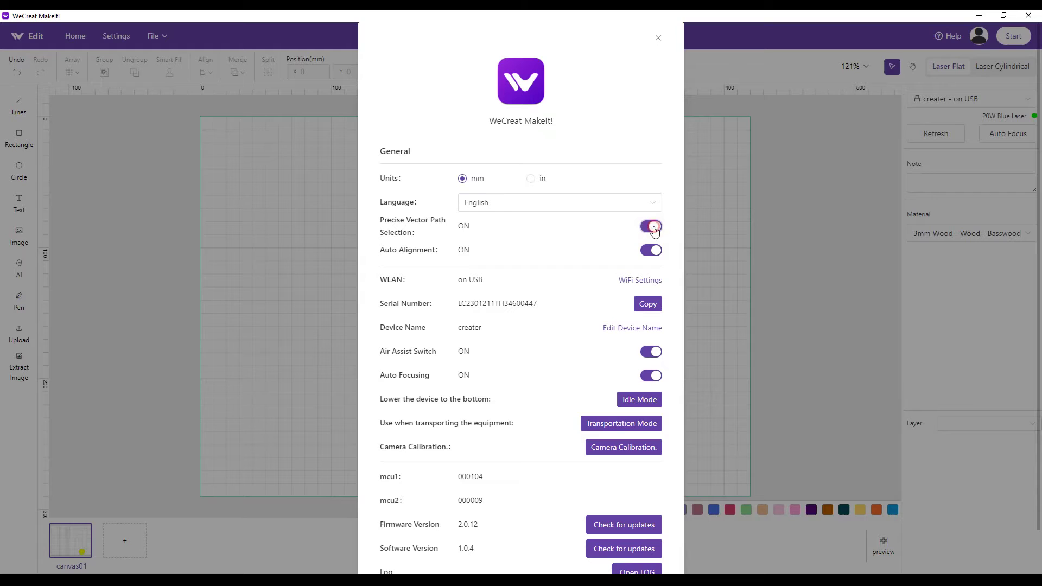
pyautogui.click(653, 228)
pyautogui.click(645, 357)
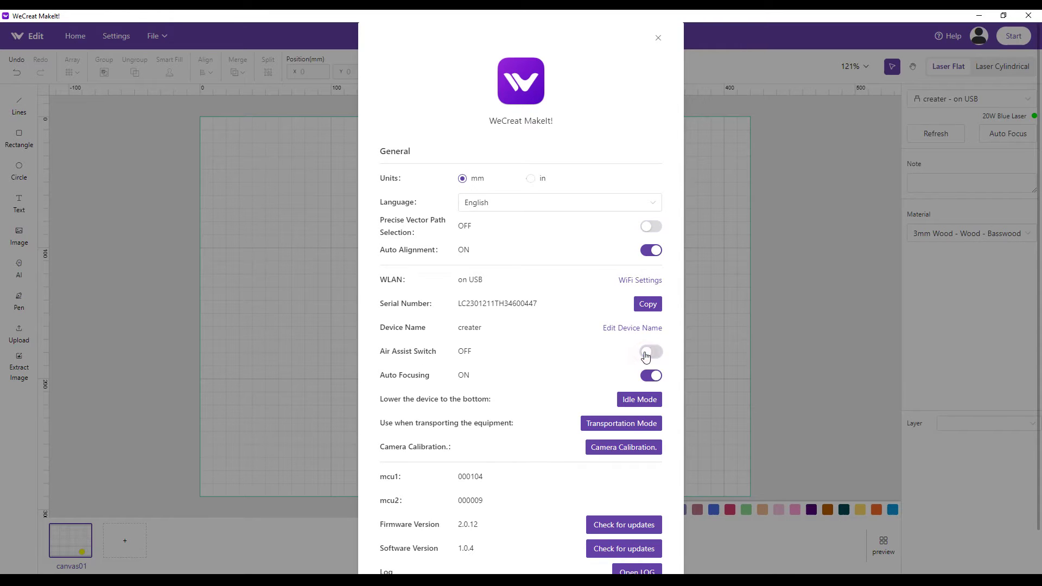
pyautogui.click(645, 357)
pyautogui.scroll(-1, 422, 451)
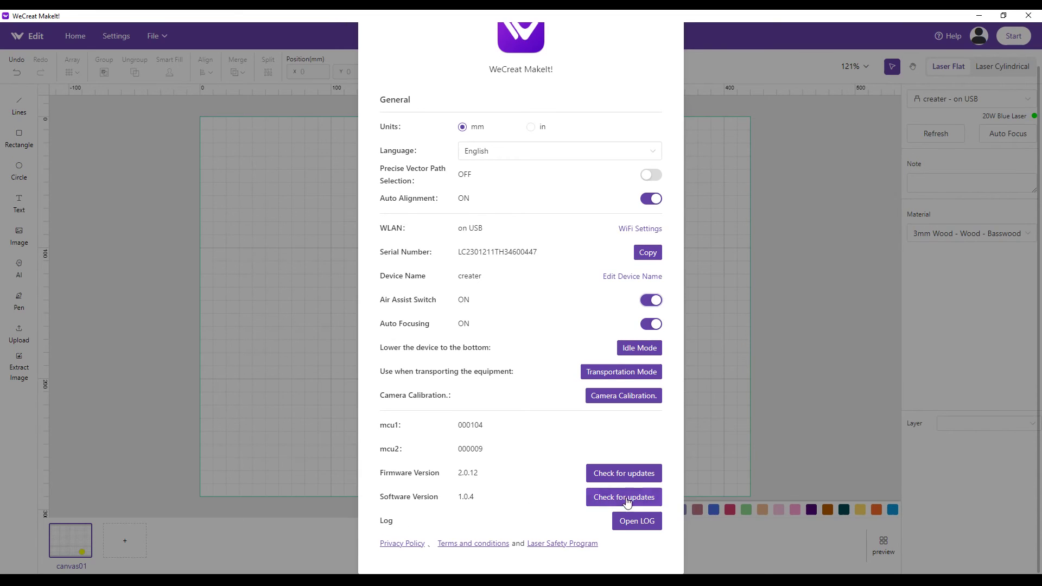
# Open the application log from General settings, then return to the top of the dialog
pyautogui.click(640, 522)
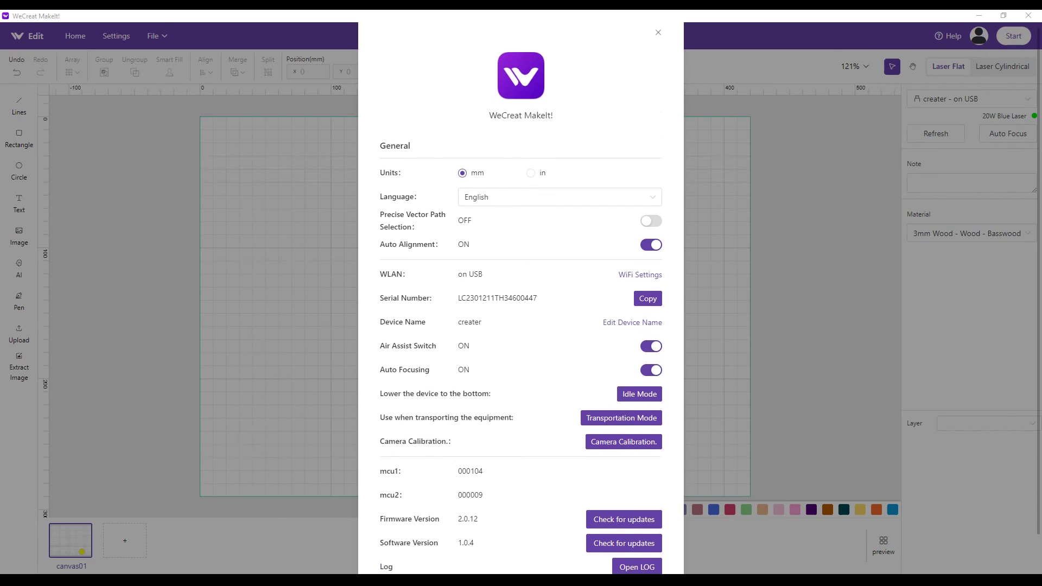
pyautogui.scroll(1, 521, 298)
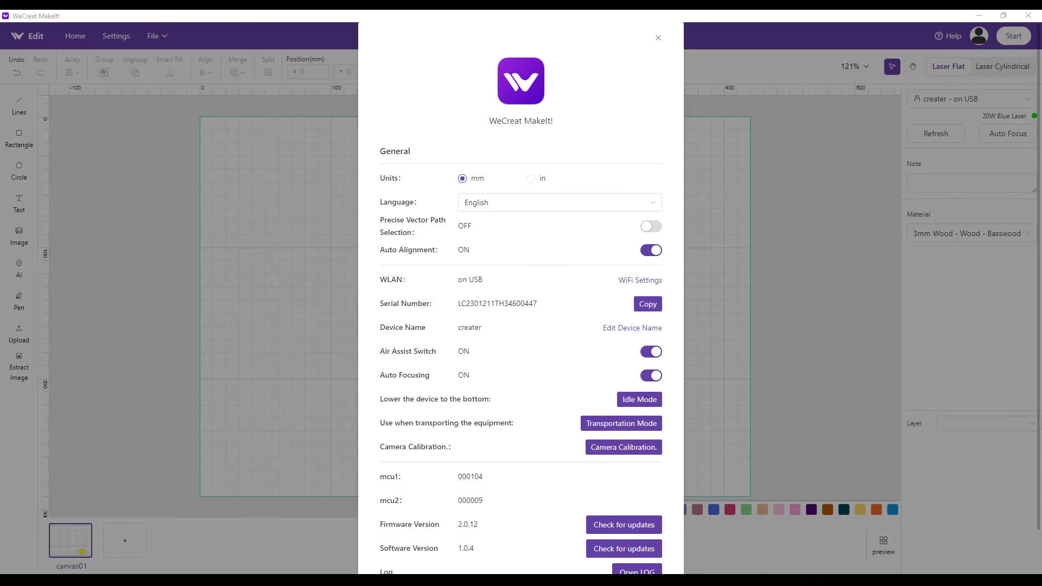
# Close the Settings dialog, then view the File menu and account options
pyautogui.click(657, 38)
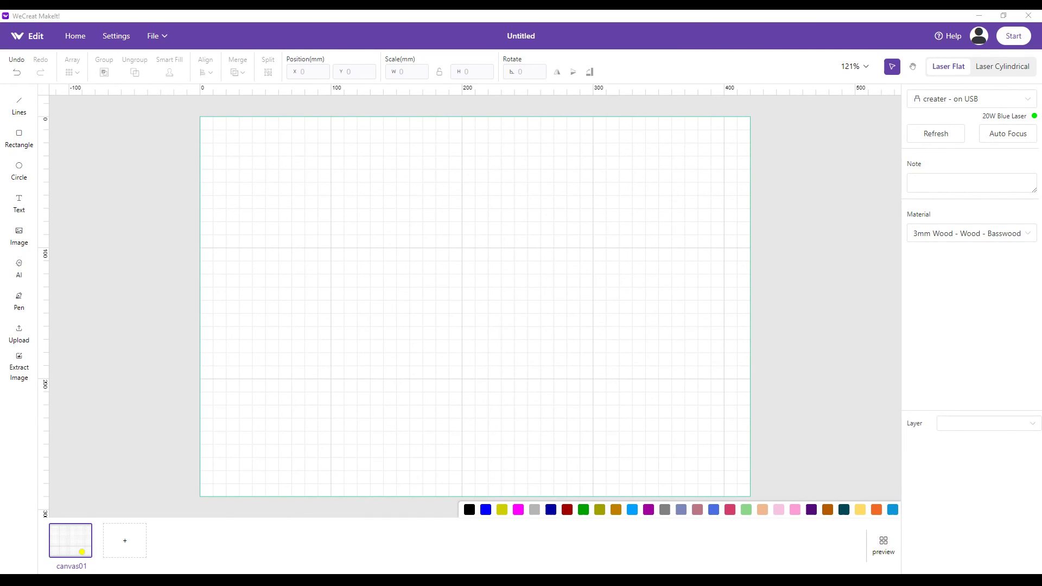
pyautogui.click(157, 36)
pyautogui.click(978, 35)
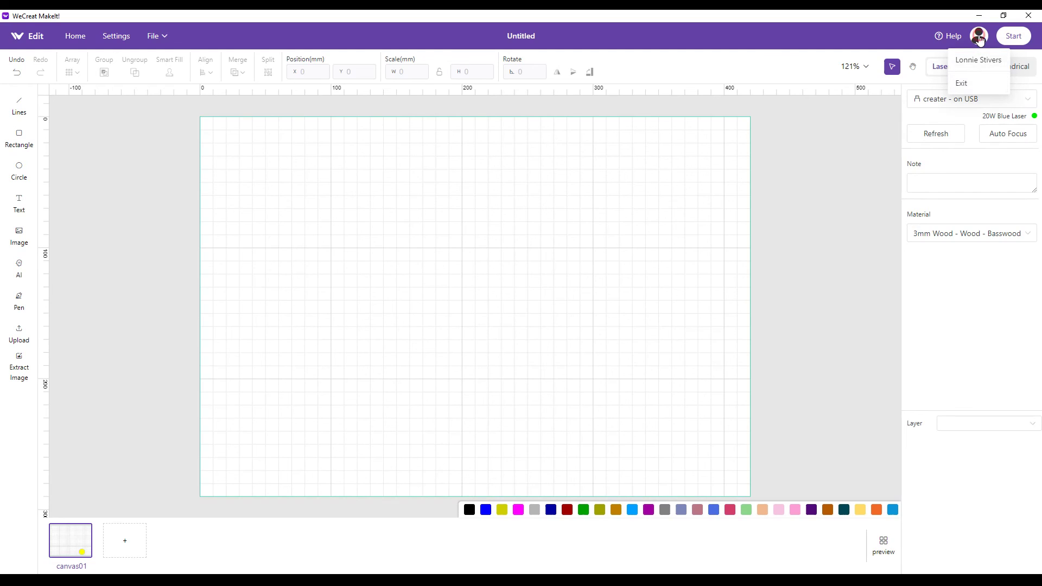
pyautogui.click(979, 38)
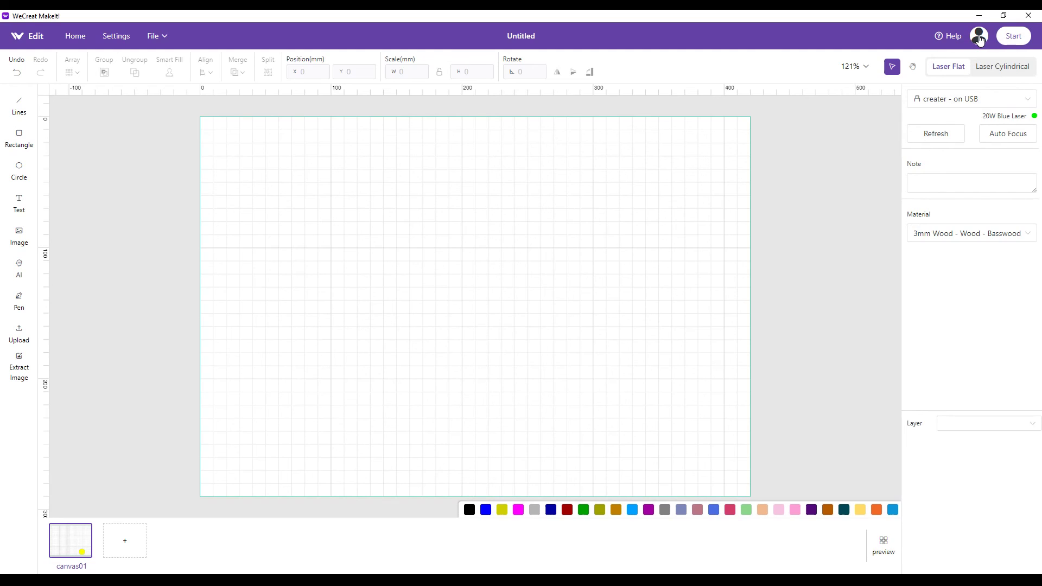